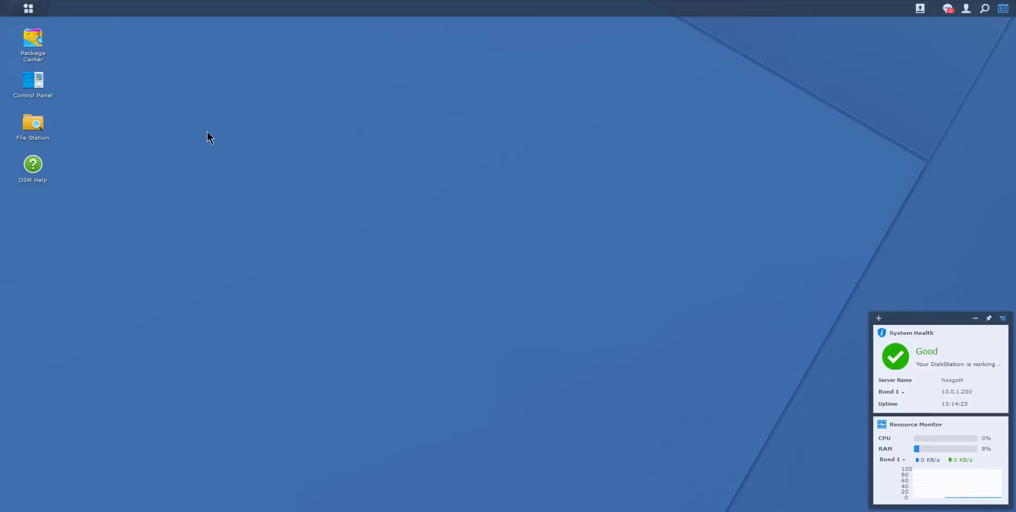
In Storage Manager, inspect Disk 7 and Disk 8 as Samsung SSDs and check that no SSD cache exists.
click(28, 8)
click(37, 141)
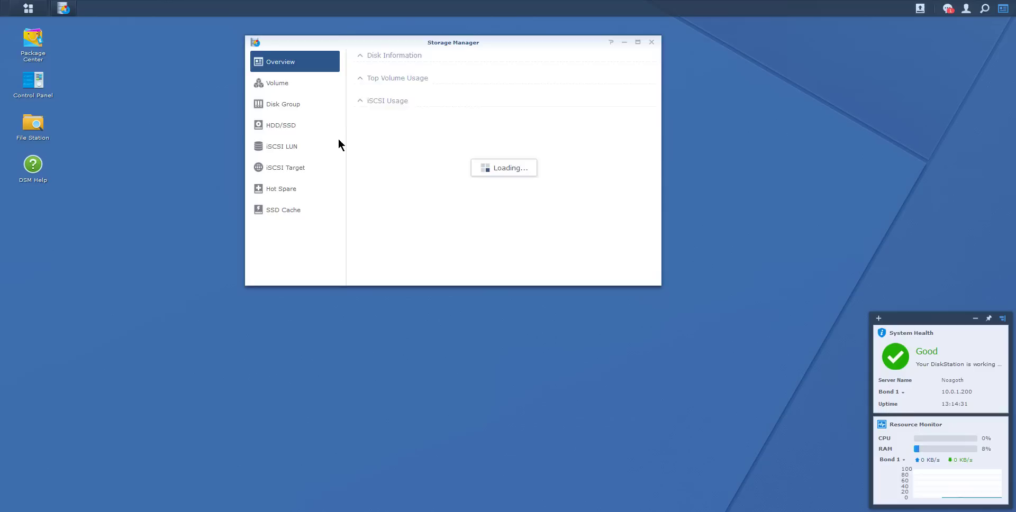
click(285, 128)
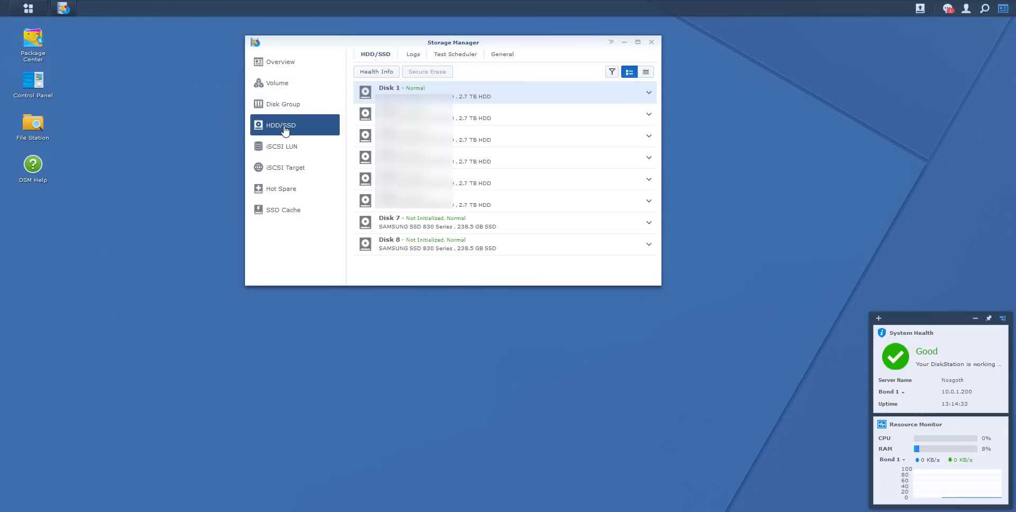
click(453, 223)
click(449, 250)
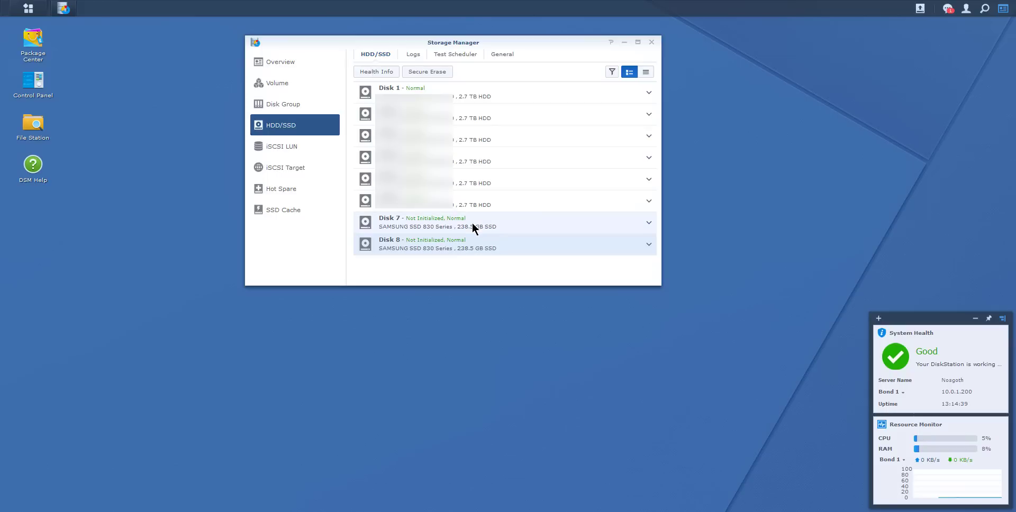
click(283, 217)
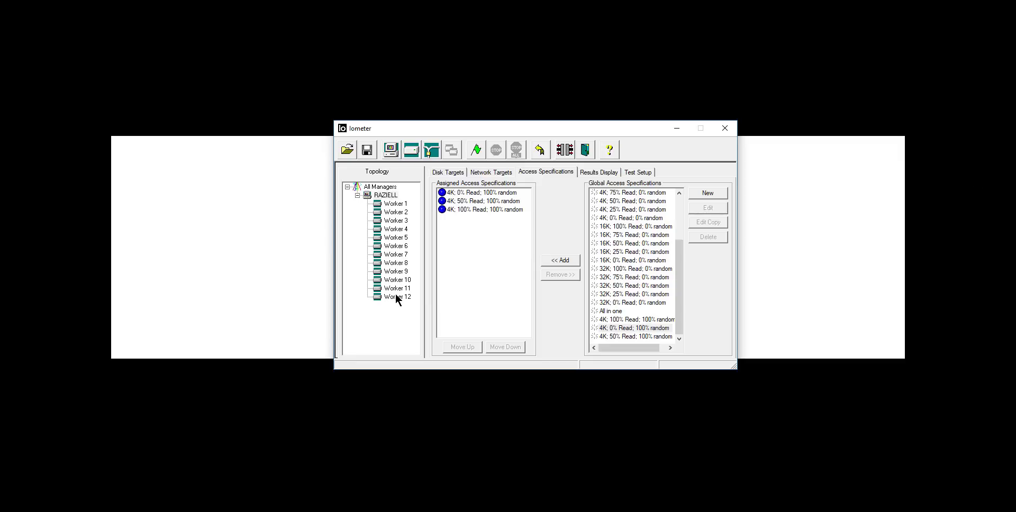
click(484, 193)
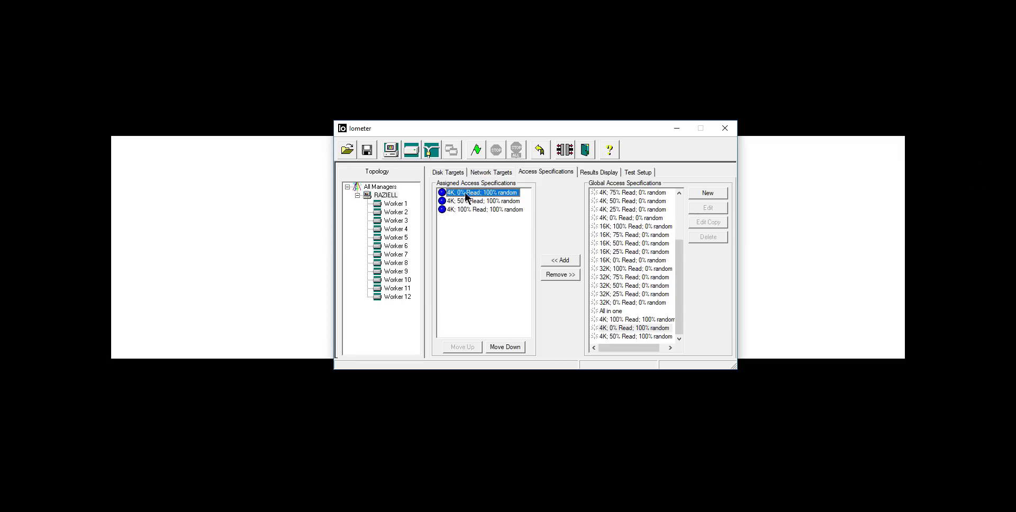
click(487, 201)
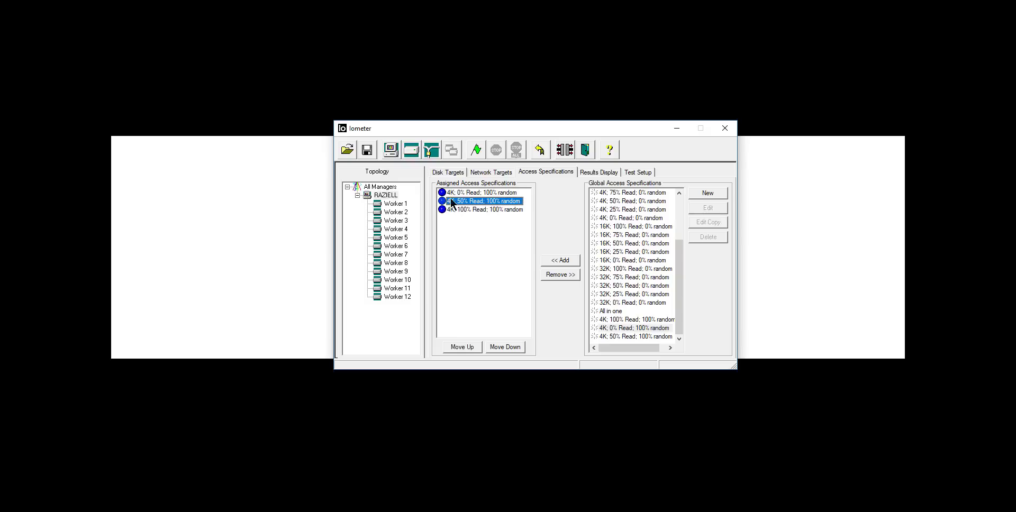
click(479, 211)
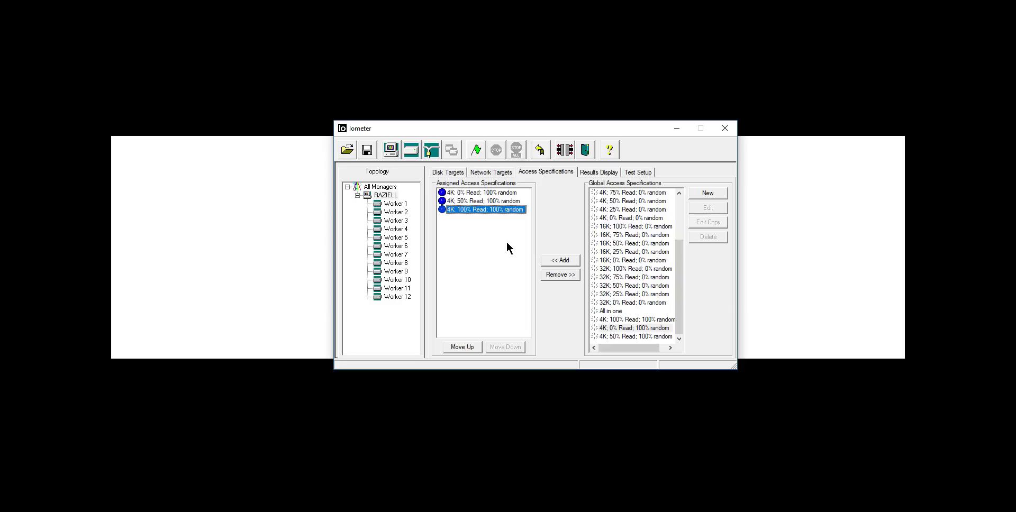
Run the uncached 4K random benchmark through all three runs (0%, 50%, 100% read).
click(476, 150)
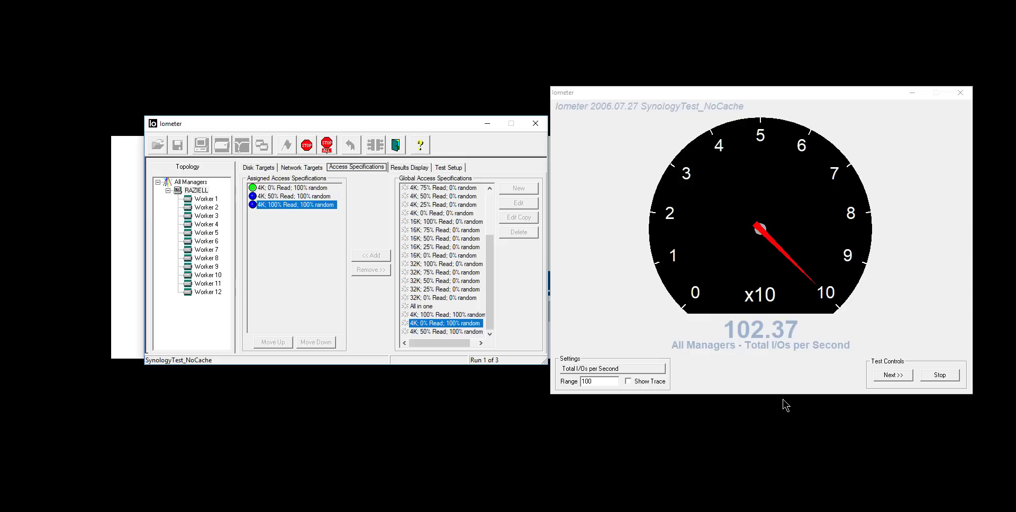
click(897, 376)
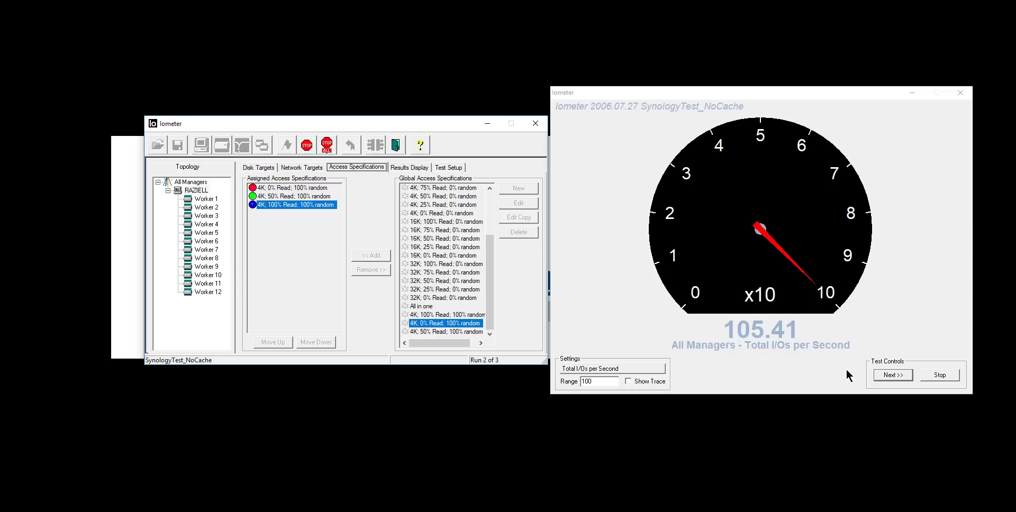
click(896, 376)
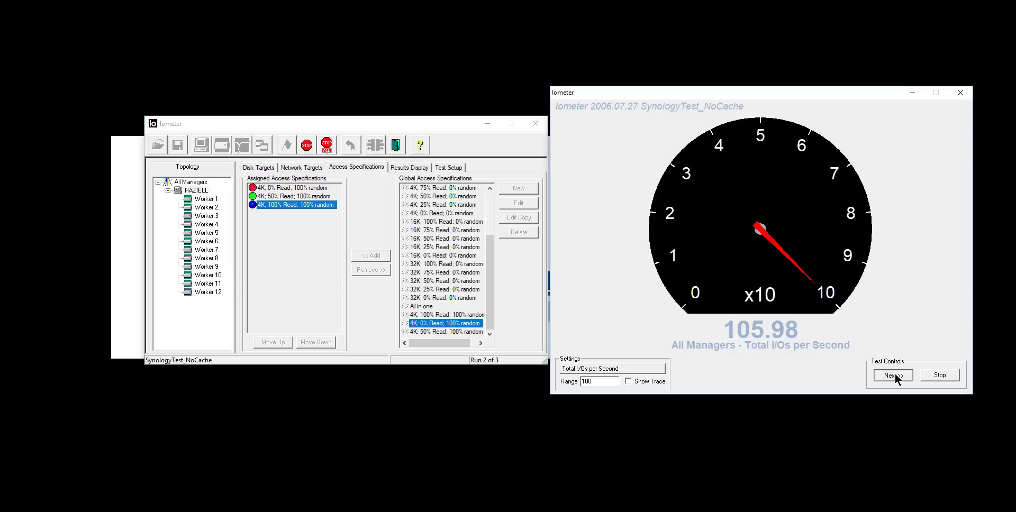
click(895, 374)
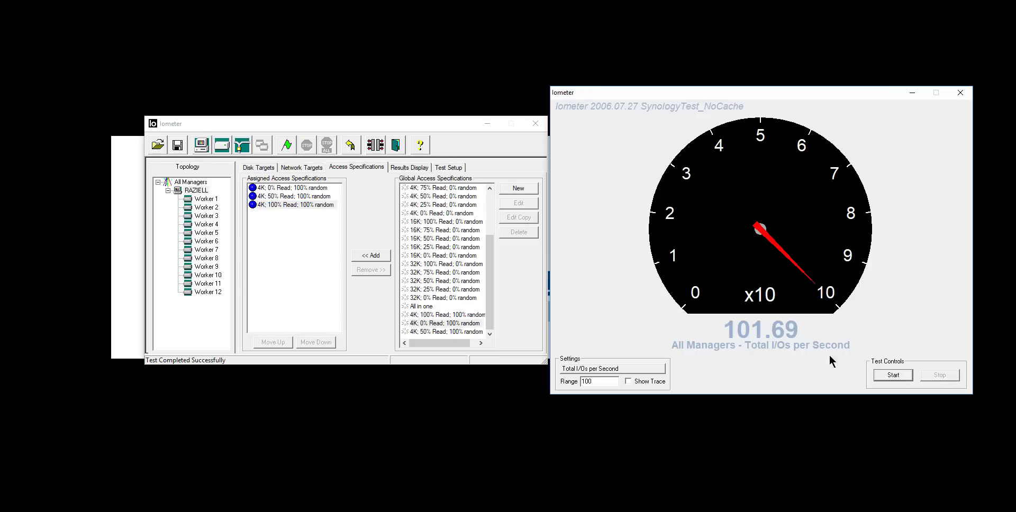
Return to the DSM window and begin a new SSD cache in read-write mode.
click(115, 507)
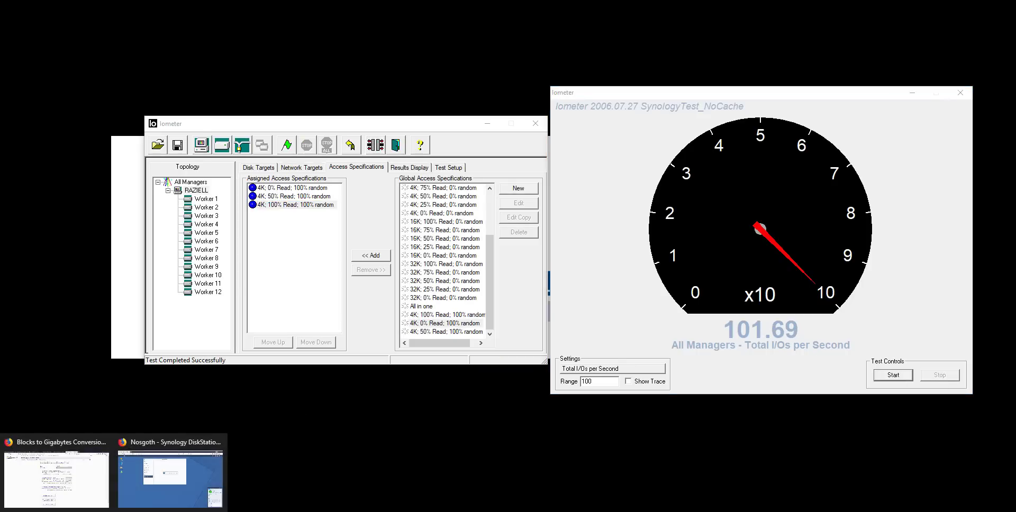
click(173, 490)
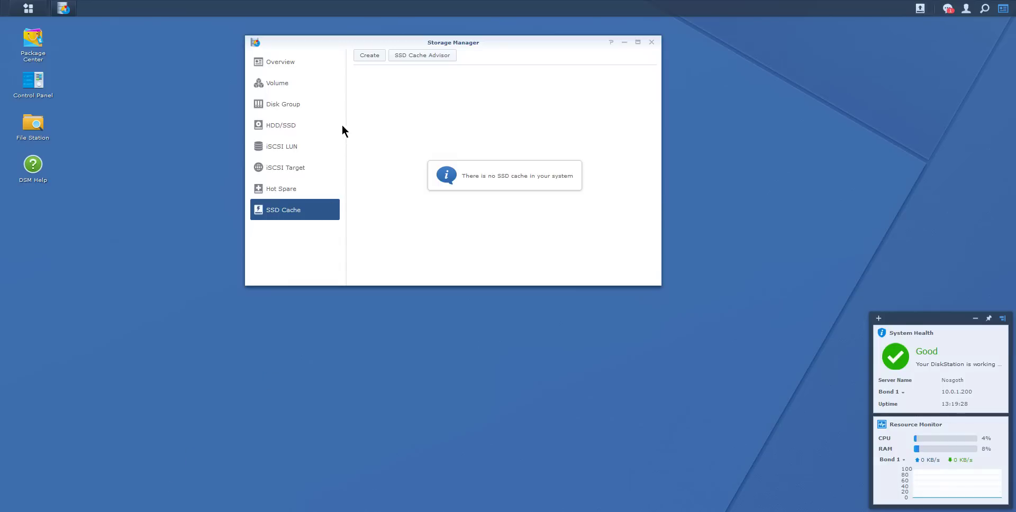
click(369, 56)
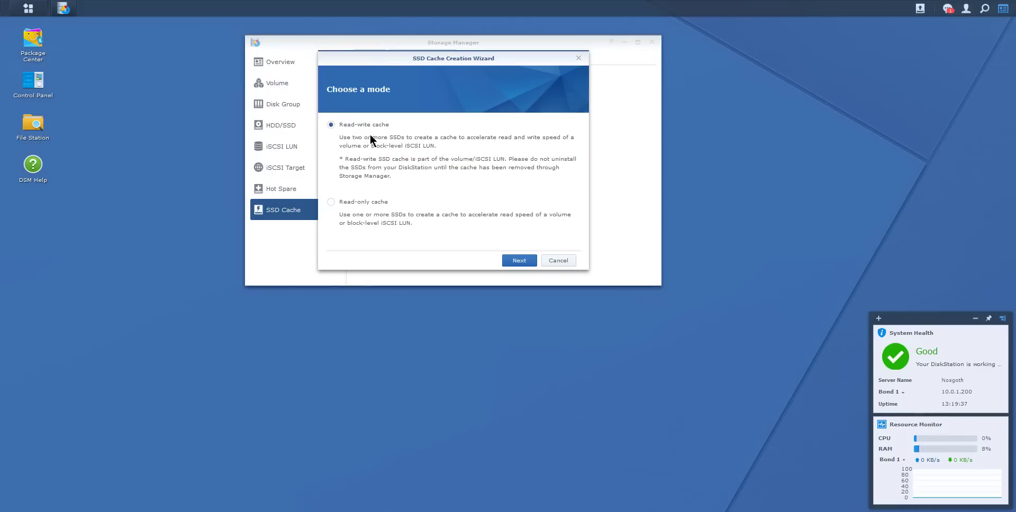
click(523, 264)
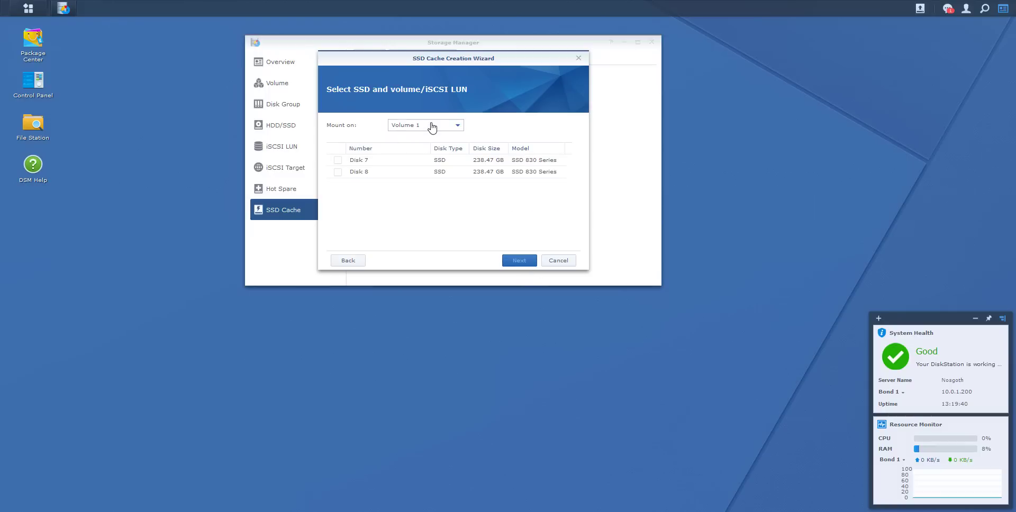
Target Volume 1 and select Disk 7 and Disk 8 for the cache.
click(451, 127)
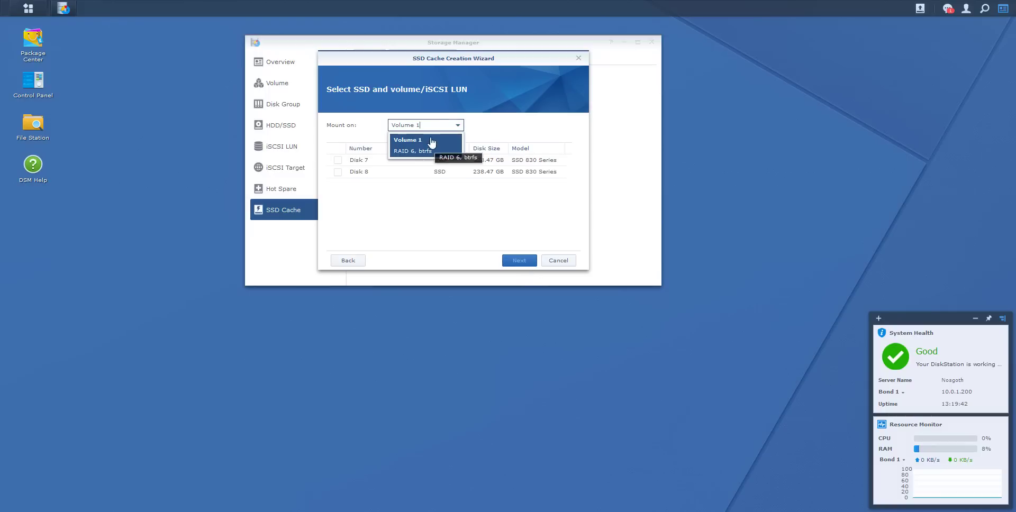
click(413, 151)
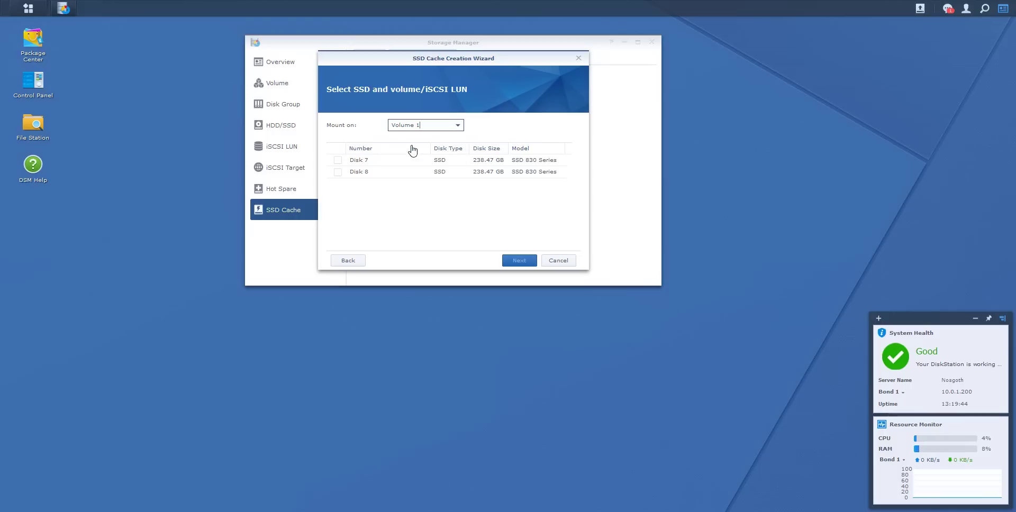
click(338, 160)
click(338, 172)
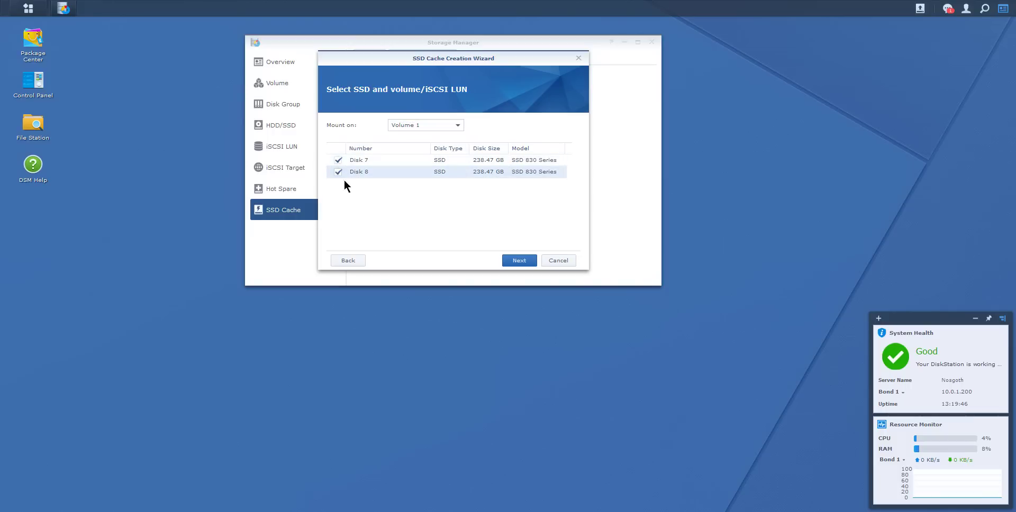
click(519, 261)
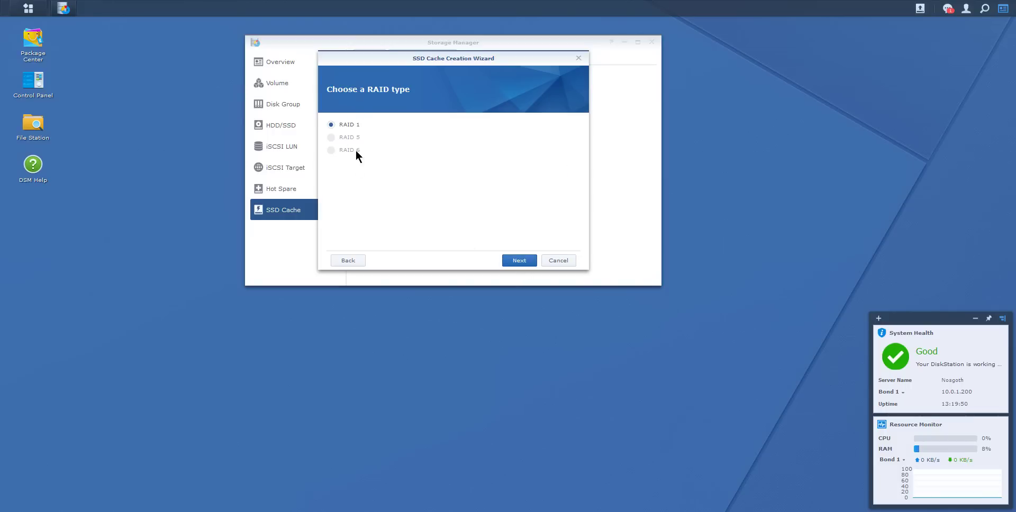
Keep RAID 1 and move on to the SSD Cache Configuration page.
click(519, 261)
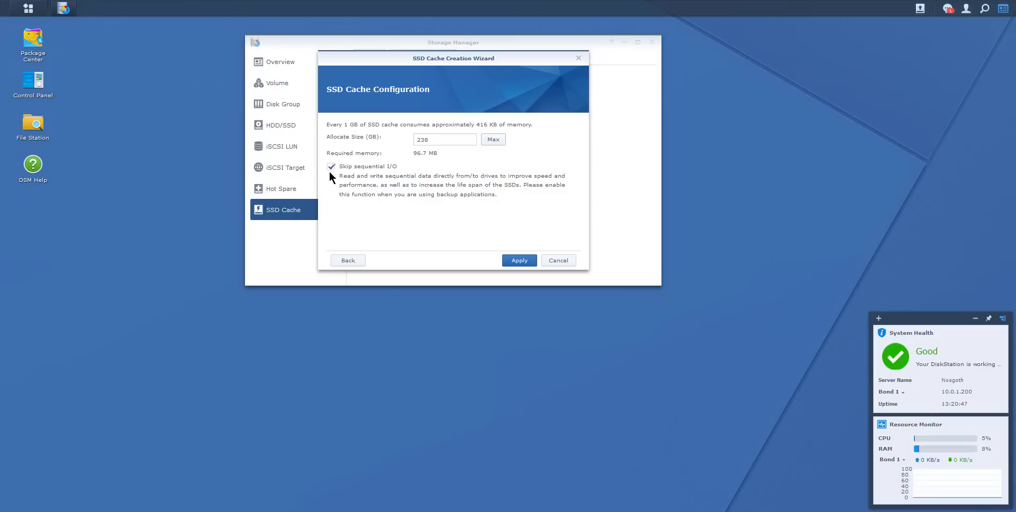
Apply the 238 GB cache configuration and confirm the SSD data-erasure warning.
click(519, 261)
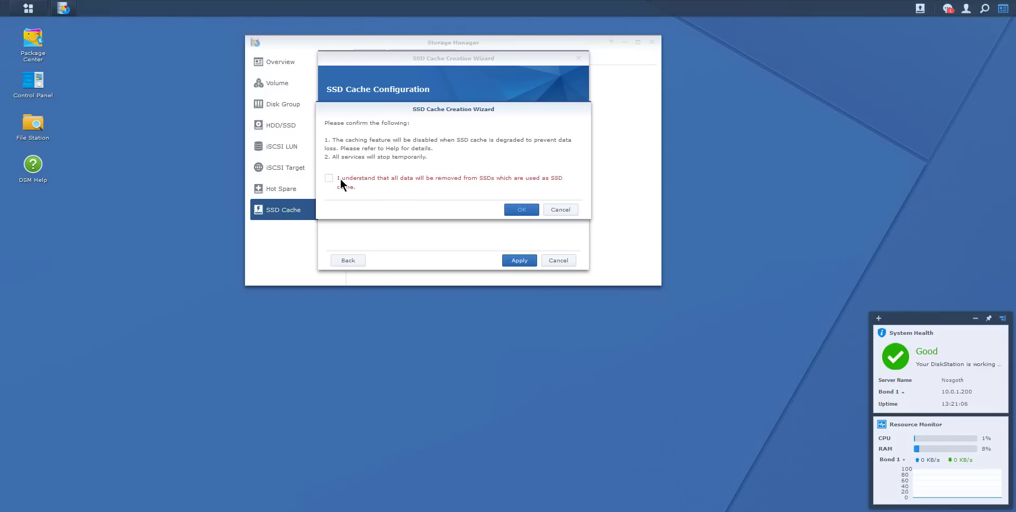
click(329, 178)
click(519, 212)
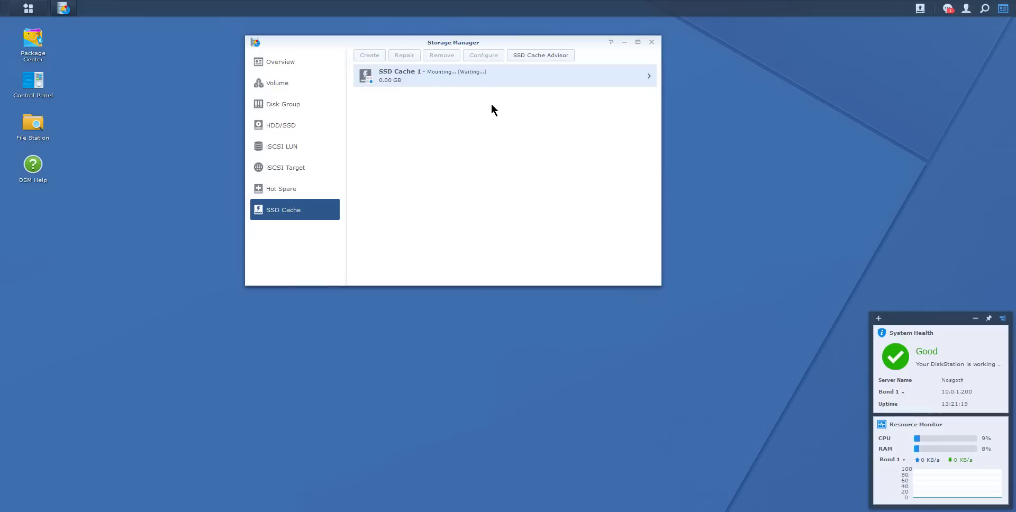
Show SSD Cache 1's detail view with its mounting status and read hit rate.
click(648, 77)
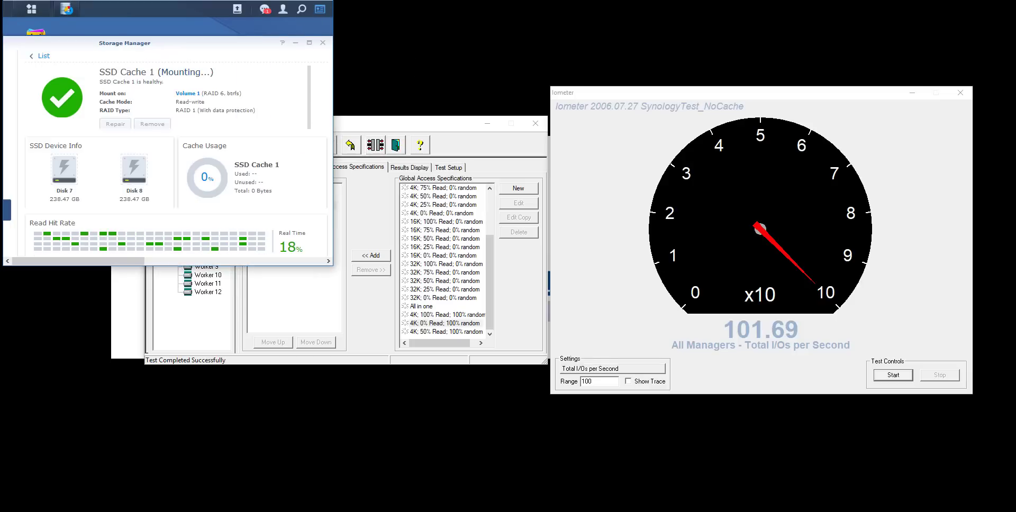
Arrange the DSM window to show Read Hit Rate, with Iometer beside it.
drag(322, 37, 333, 55)
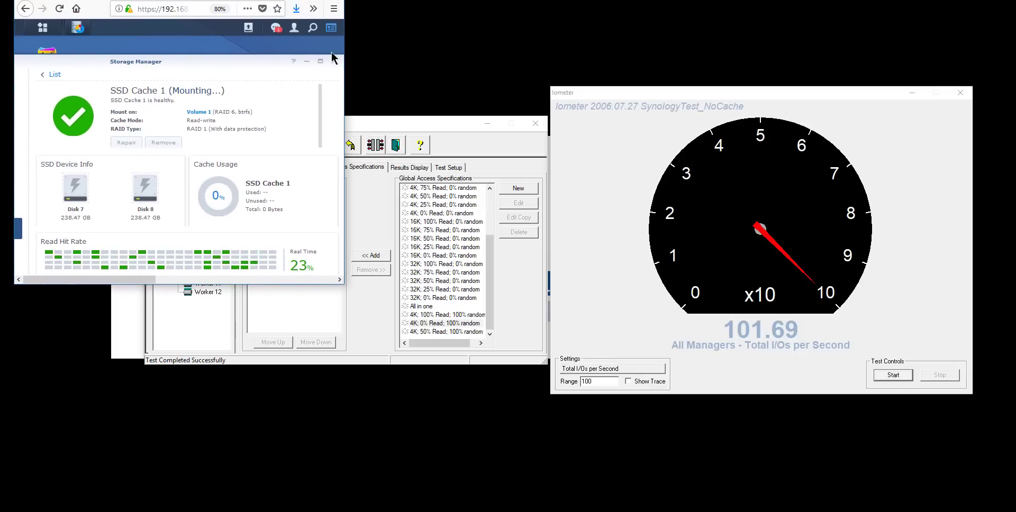
drag(254, 0, 253, 25)
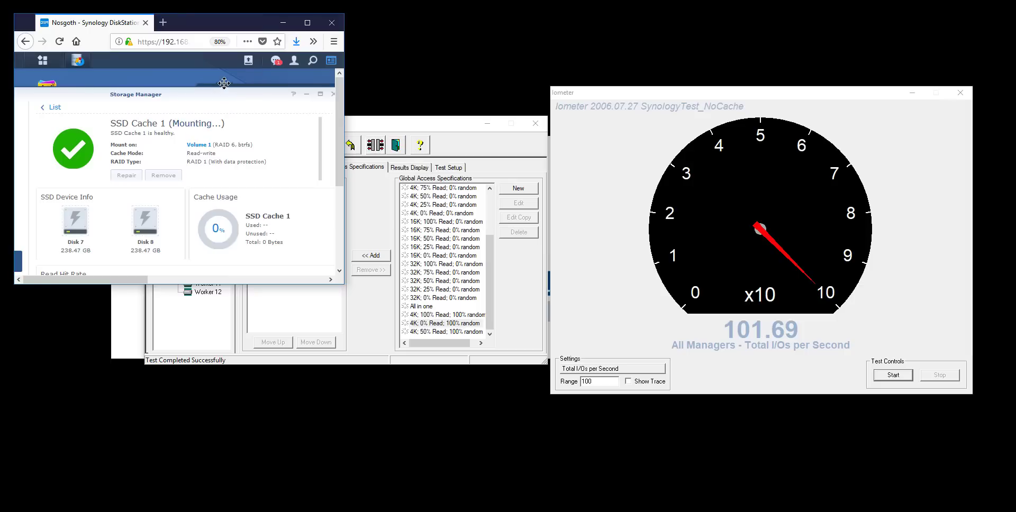
drag(224, 83, 220, 66)
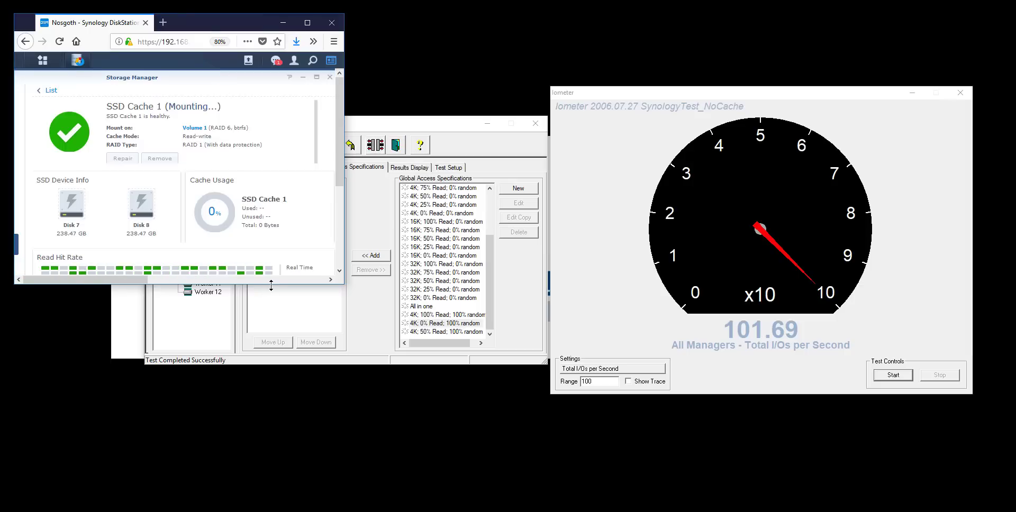
drag(270, 285, 270, 320)
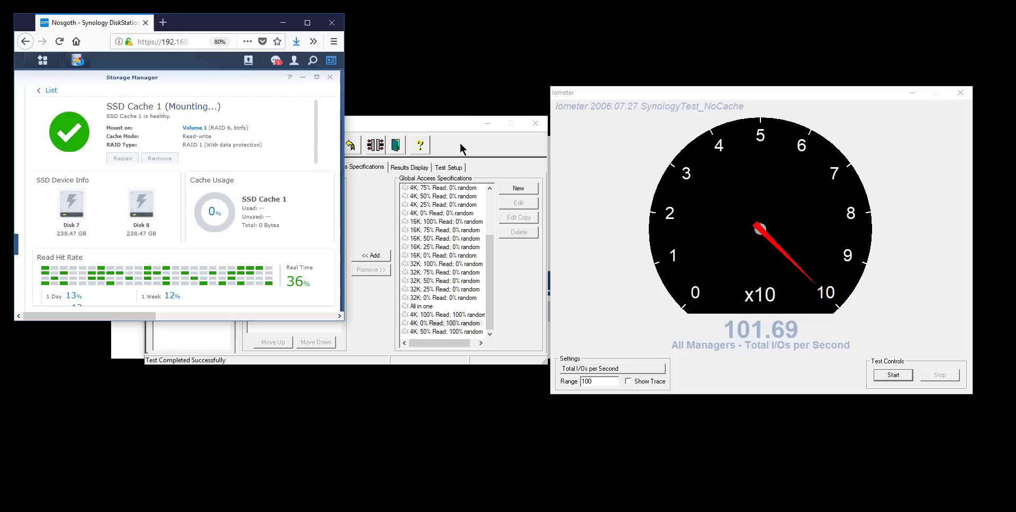
drag(453, 129, 587, 123)
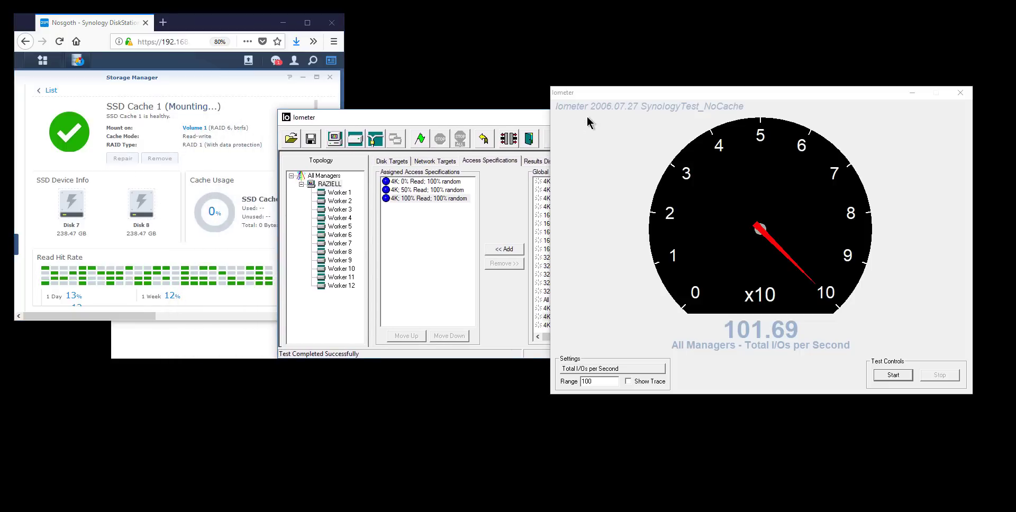
Close the old gauge and review the 4K random specs at 0%, 50% and 100% read.
click(961, 94)
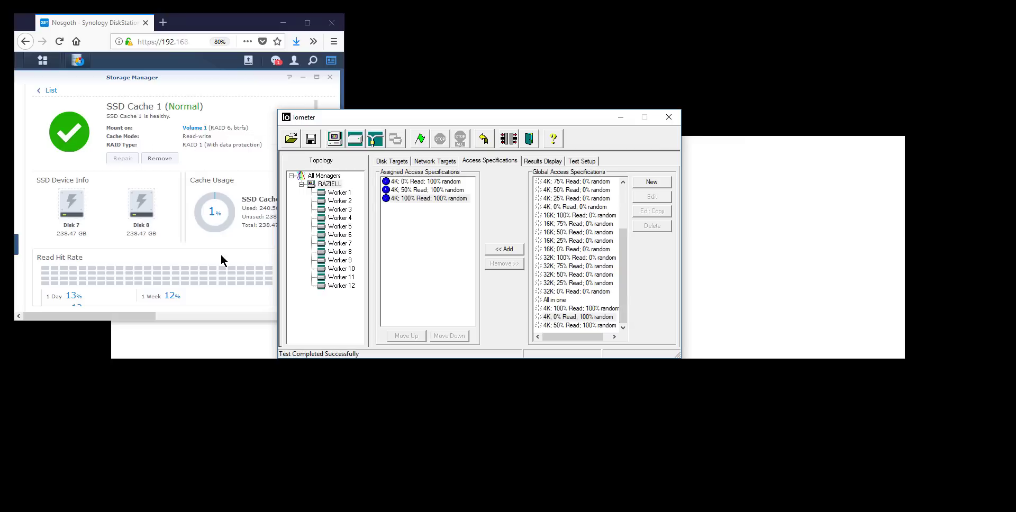
click(420, 182)
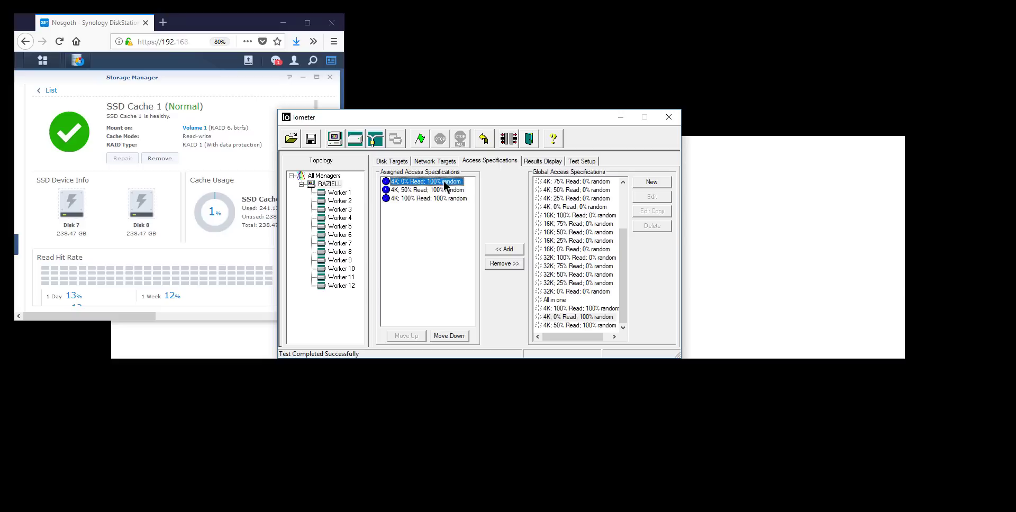
click(404, 189)
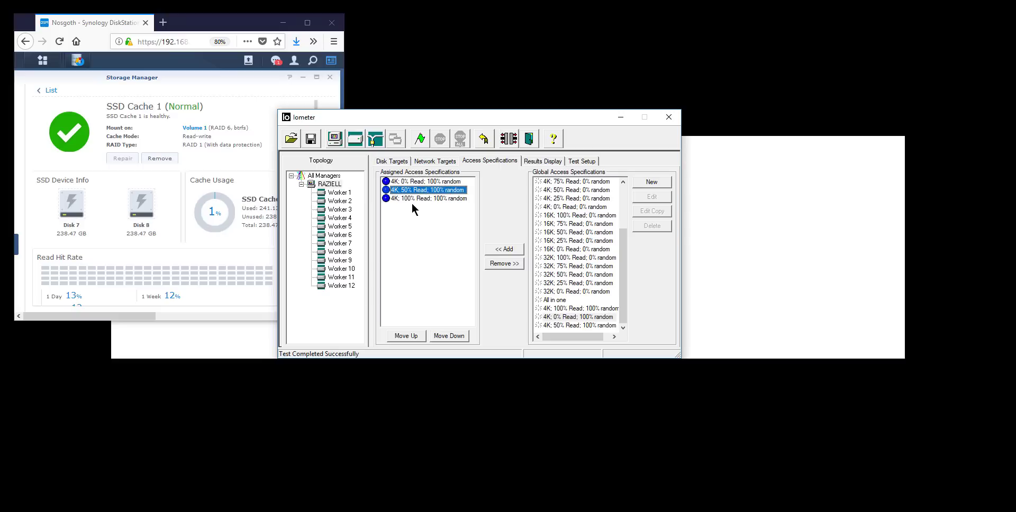
click(411, 199)
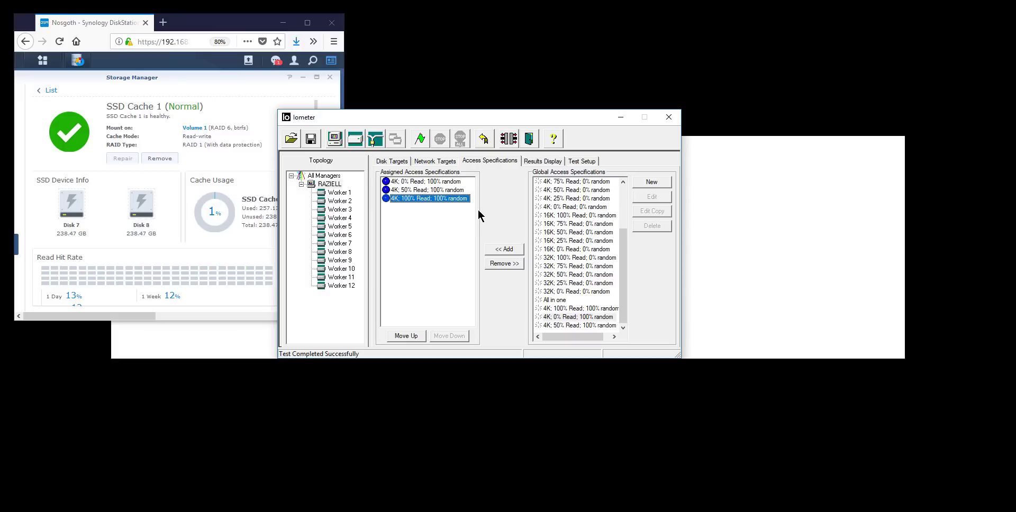
drag(427, 120, 463, 111)
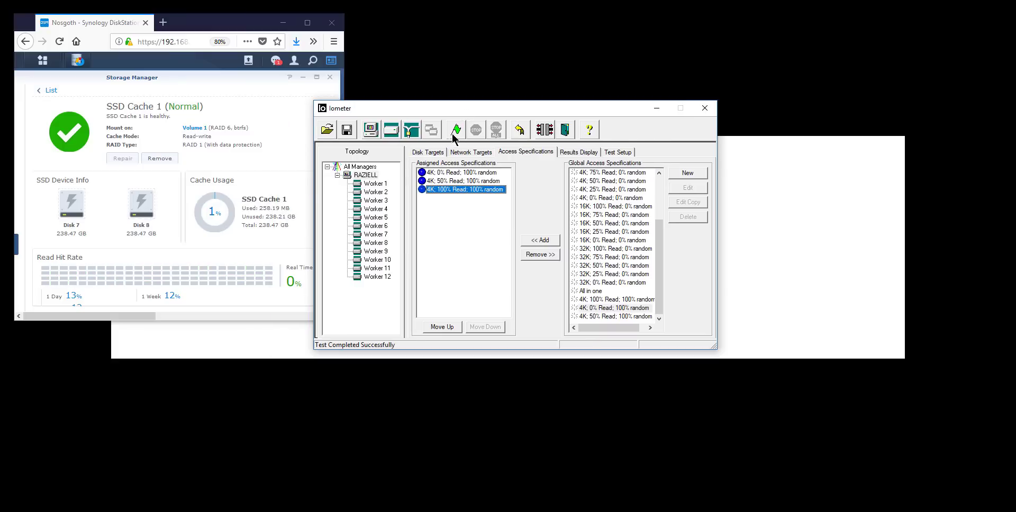
Start the cached benchmark, saving results to results.csv.
click(459, 131)
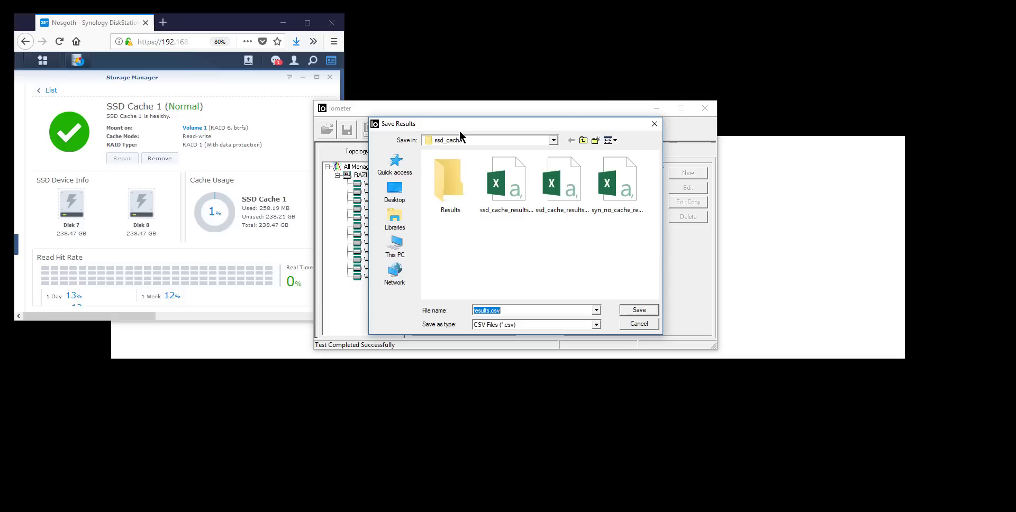
key(Return)
click(579, 152)
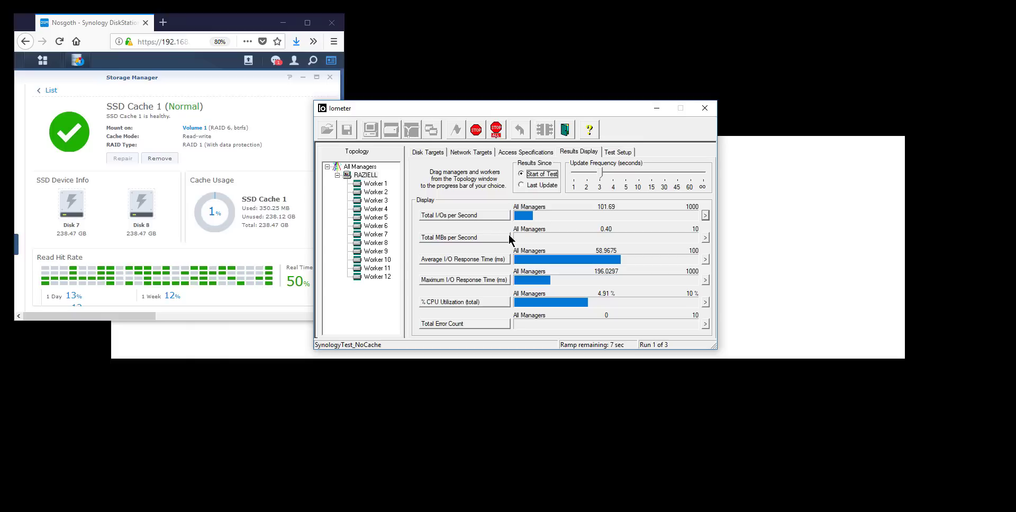
Open the Total I/Os per Second gauge and place it to the right.
click(704, 215)
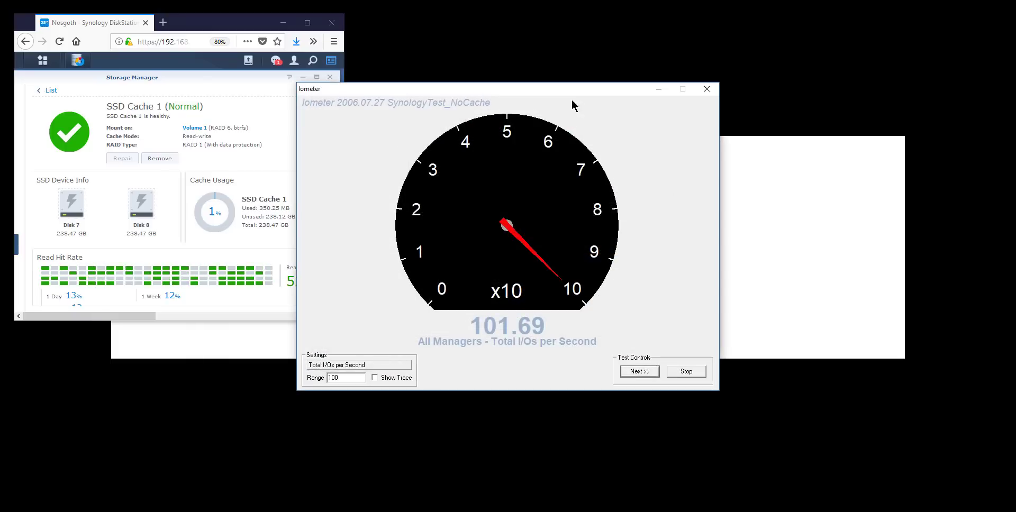
drag(574, 102, 825, 25)
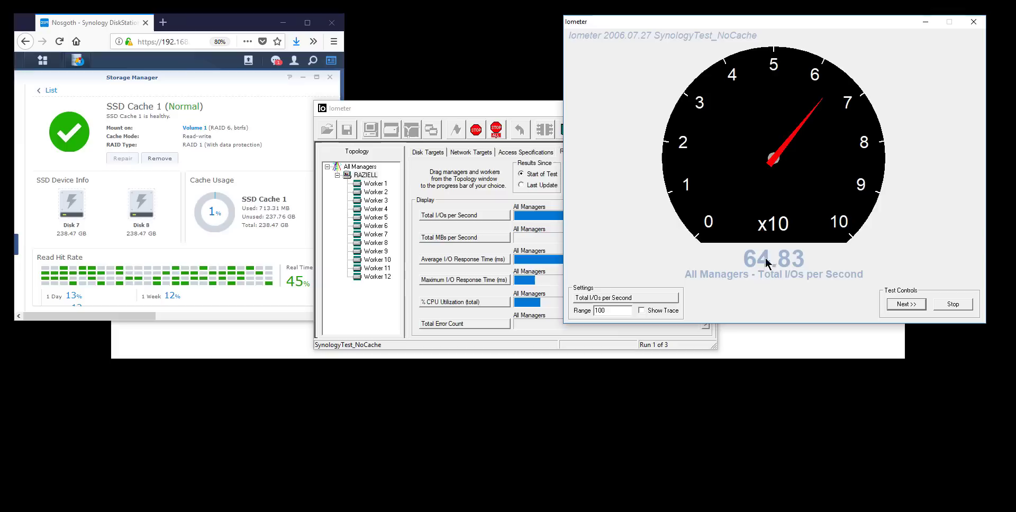
Advance the benchmark to Run 2 of 3 and return to the main Iometer window.
click(906, 306)
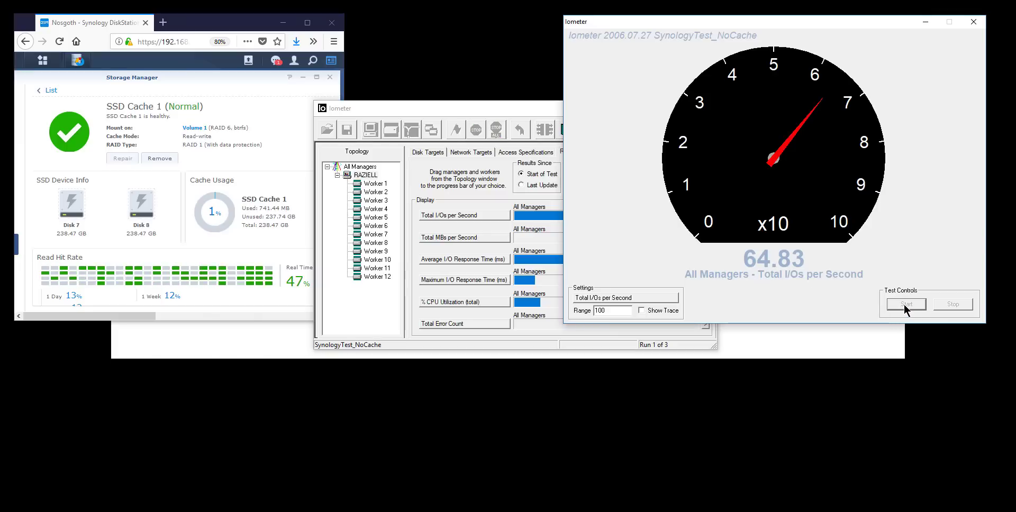
click(539, 153)
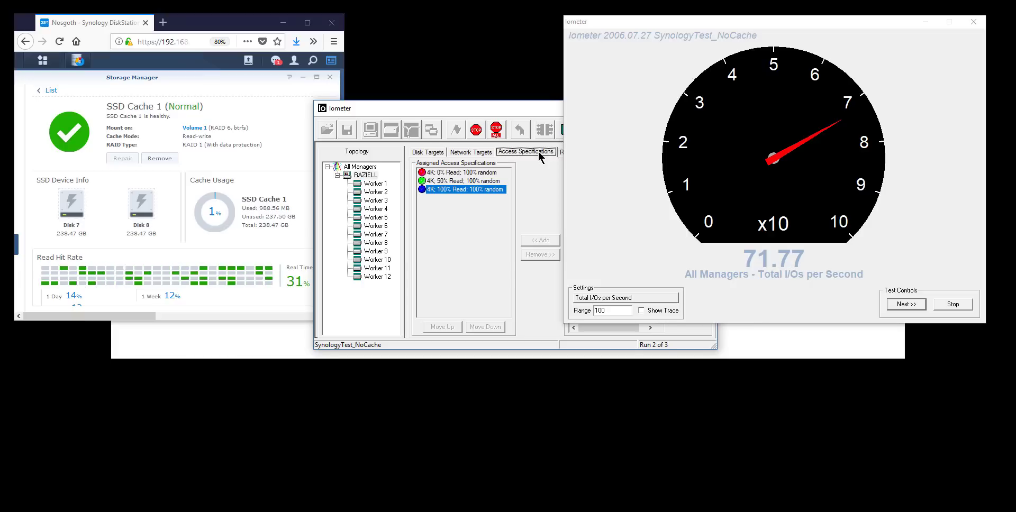
Advance to Run 3 of 3 and let the cached benchmark finish with Test Completed Successfully.
click(909, 306)
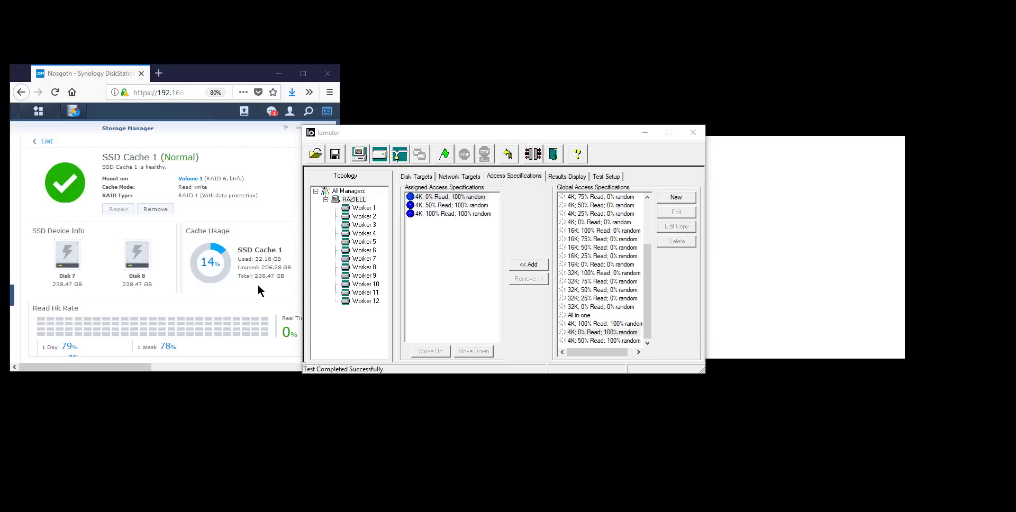
Start the SynologyTest_Cache run and display a live Total I/Os per Second gauge (317.34).
click(443, 156)
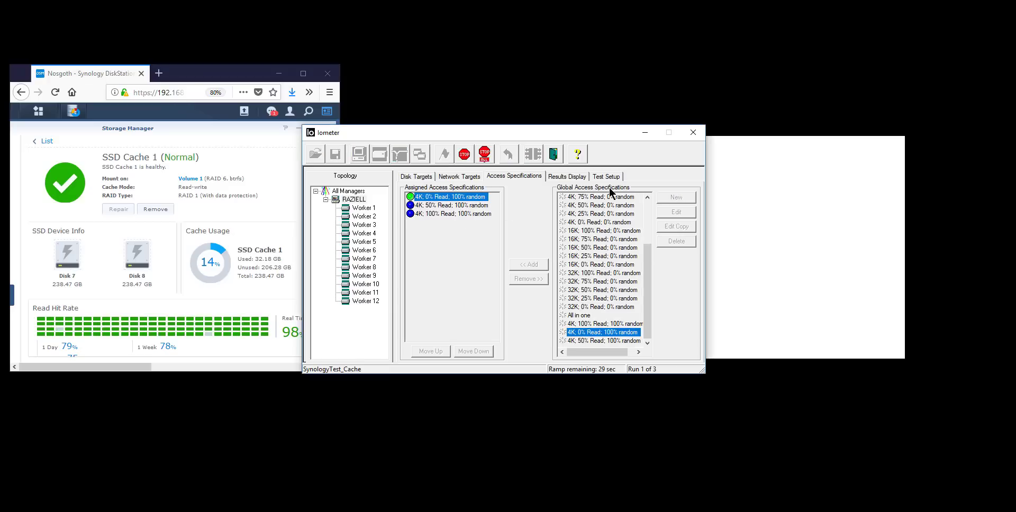
click(557, 178)
click(695, 243)
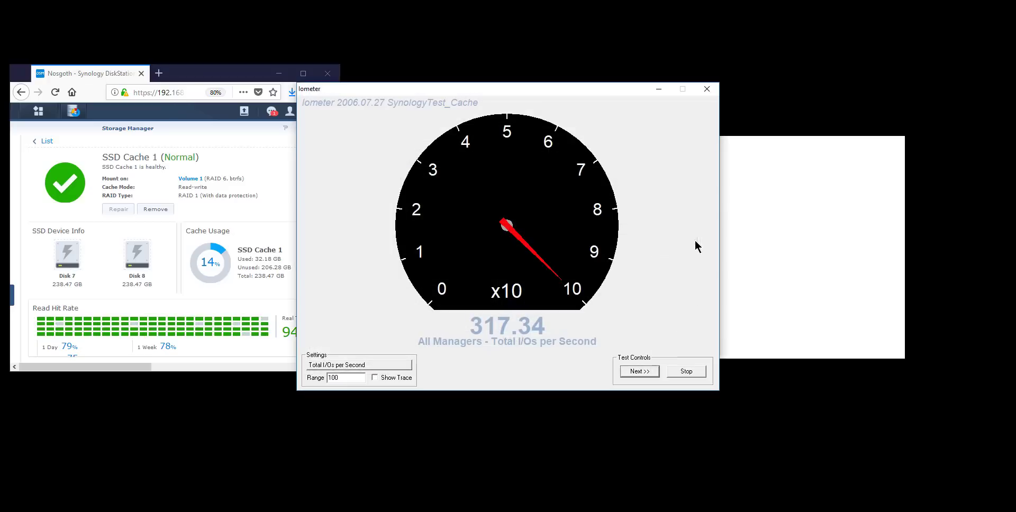
drag(567, 96, 828, 84)
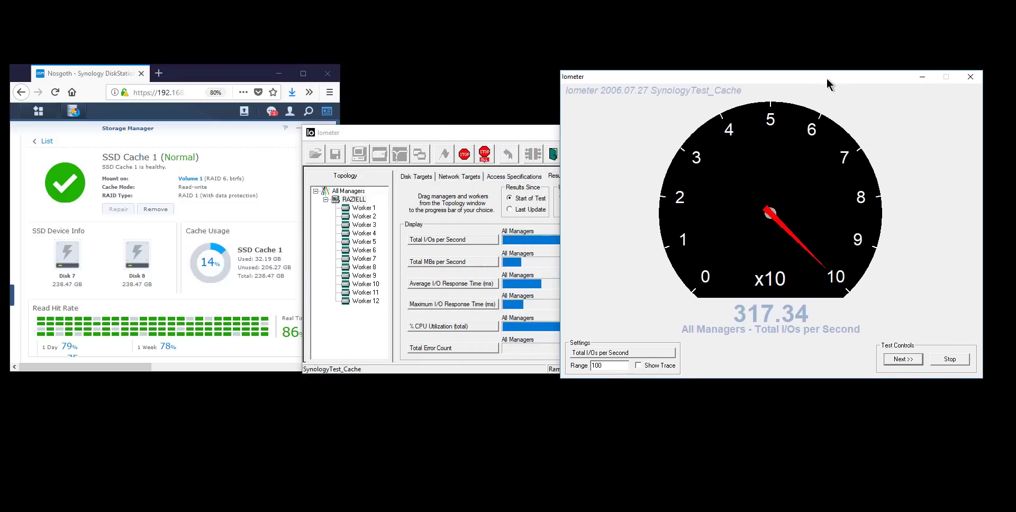